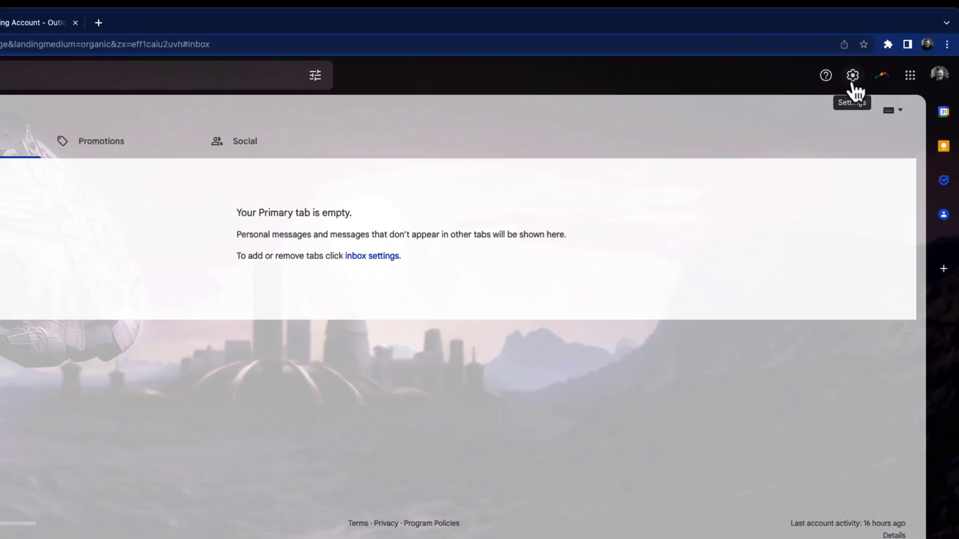
- Look through Gmail's advanced settings and leave them without changing anything
{"action": "left_click", "coordinate": [875, 70]}
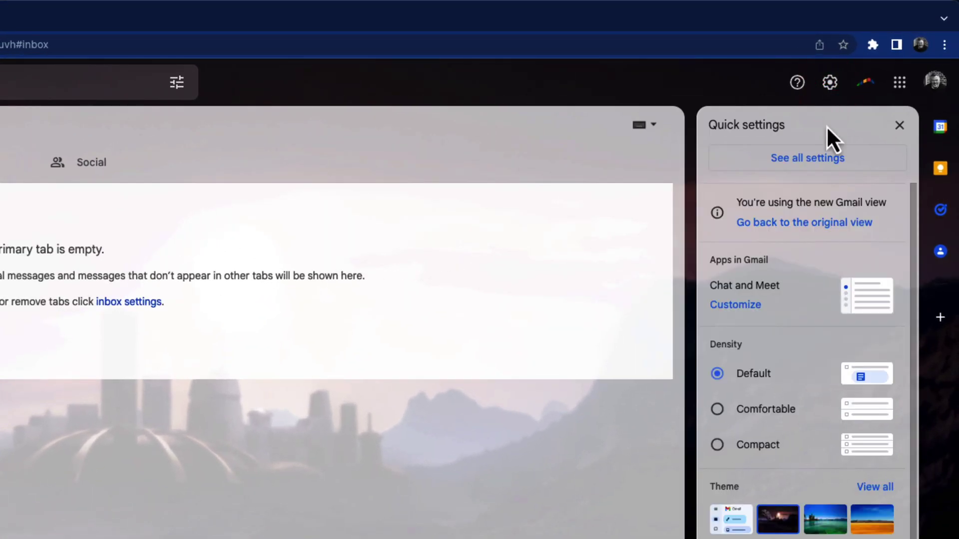
{"action": "left_click", "coordinate": [827, 165]}
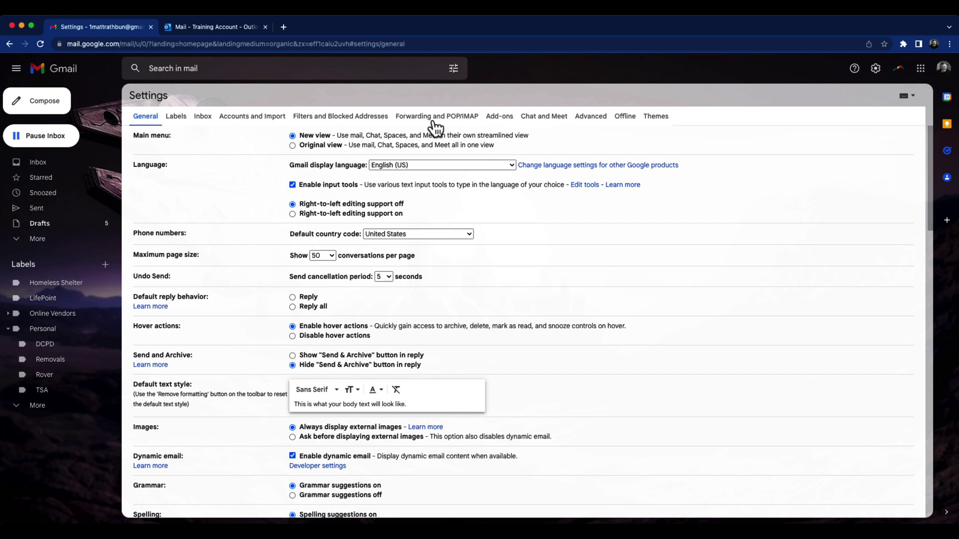
{"action": "left_click", "coordinate": [597, 117]}
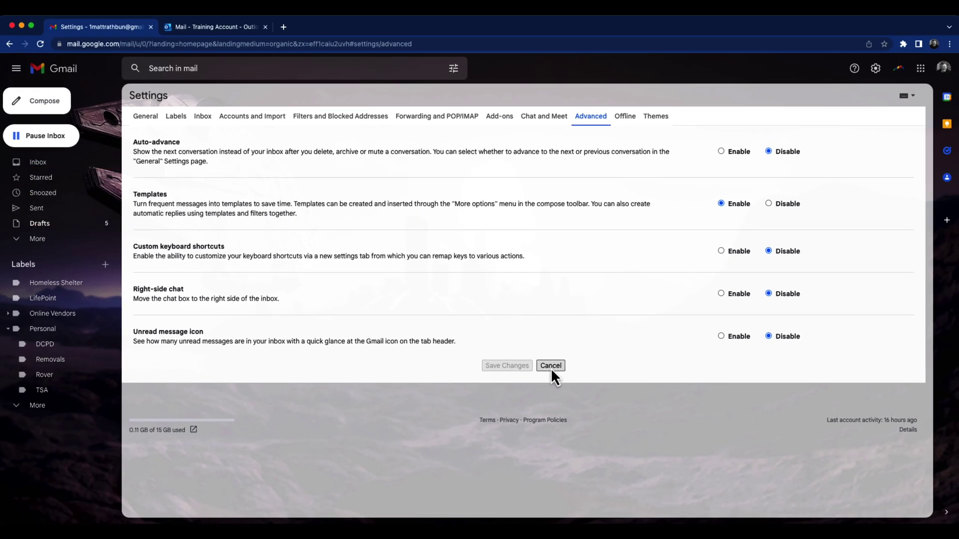
{"action": "left_click", "coordinate": [551, 366]}
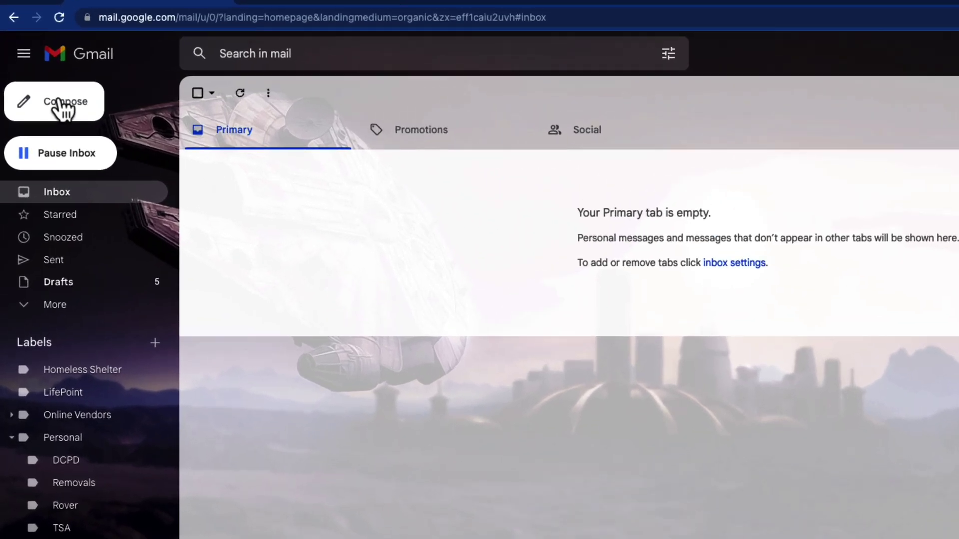
- Preview the Seller Pre-Listing template in a new, expanded message, then close it
{"action": "left_click", "coordinate": [46, 103]}
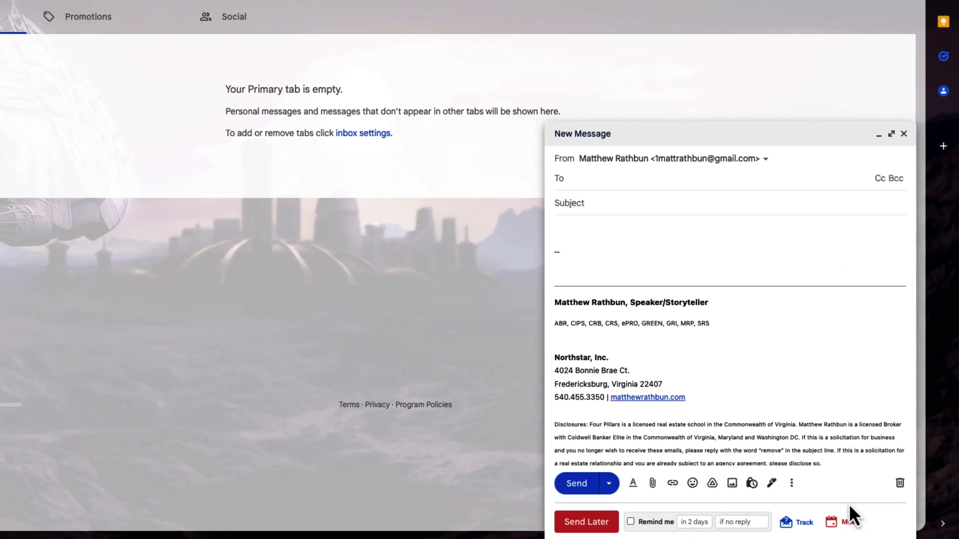
{"action": "left_click", "coordinate": [792, 484]}
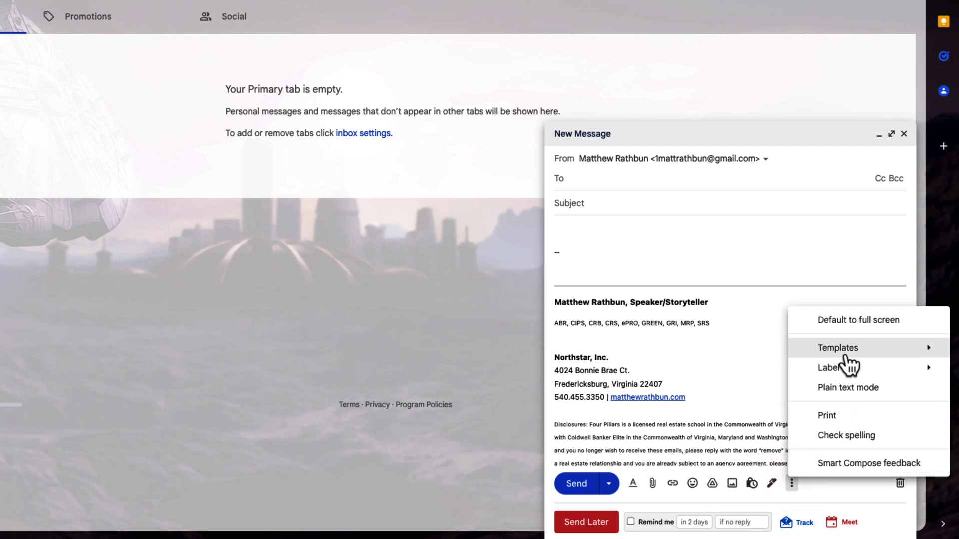
{"action": "mouse_move", "coordinate": [845, 354]}
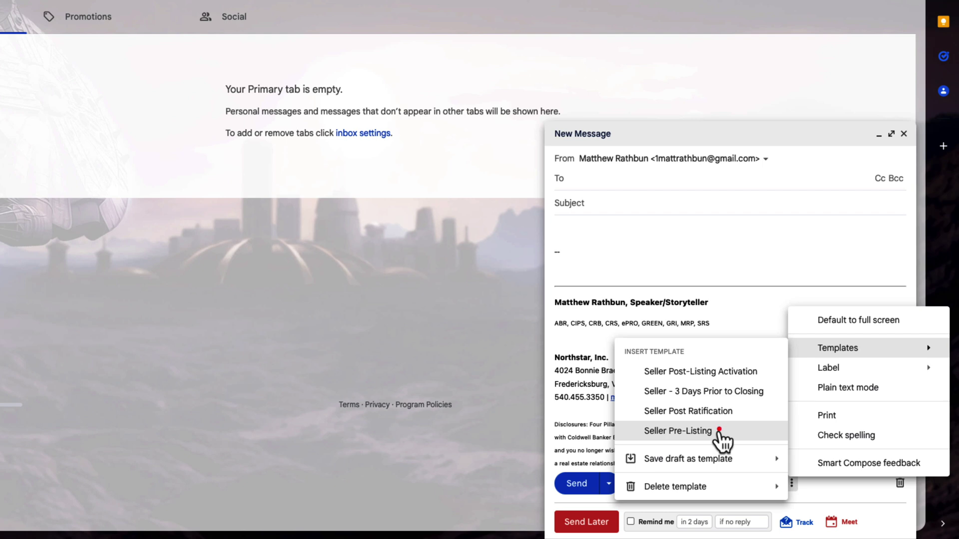
{"action": "left_click", "coordinate": [719, 430]}
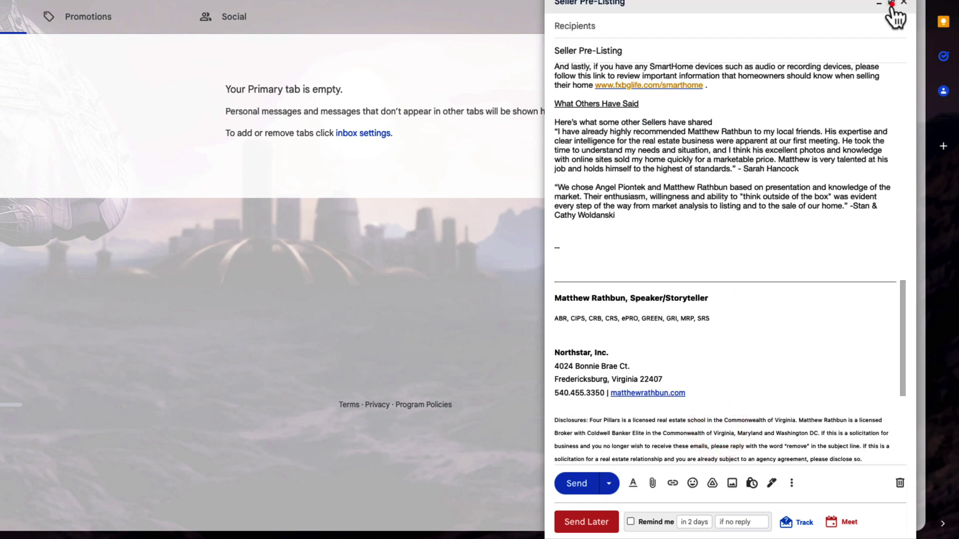
{"action": "left_click", "coordinate": [892, 4]}
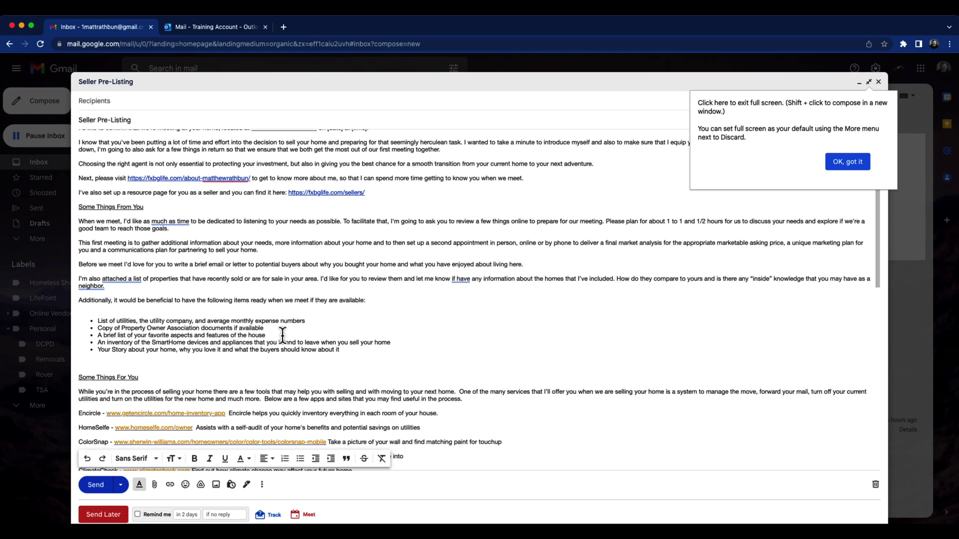
{"action": "scroll", "coordinate": [282, 336], "scroll_direction": "down", "scroll_amount": 5}
{"action": "scroll", "coordinate": [270, 344], "scroll_direction": "up", "scroll_amount": 5}
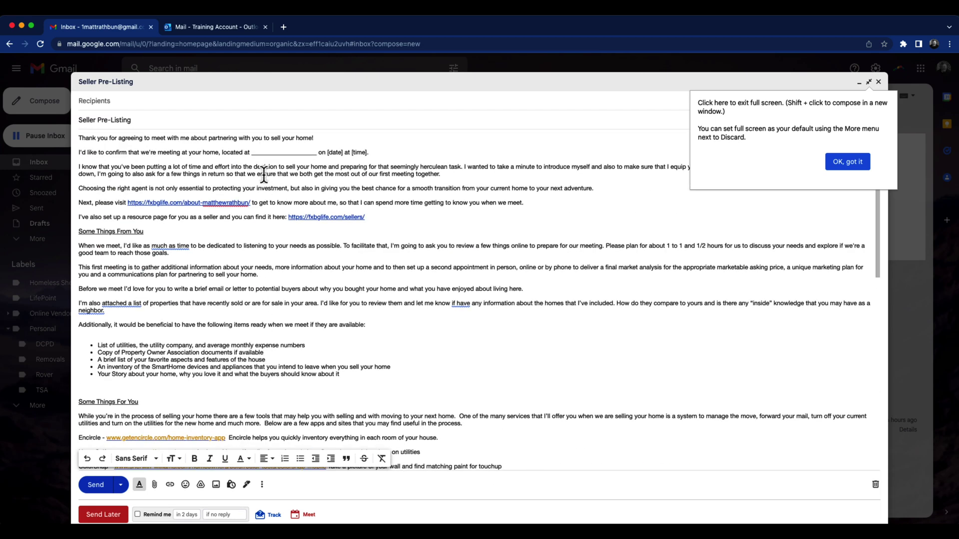
{"action": "scroll", "coordinate": [264, 174], "scroll_direction": "down", "scroll_amount": 15}
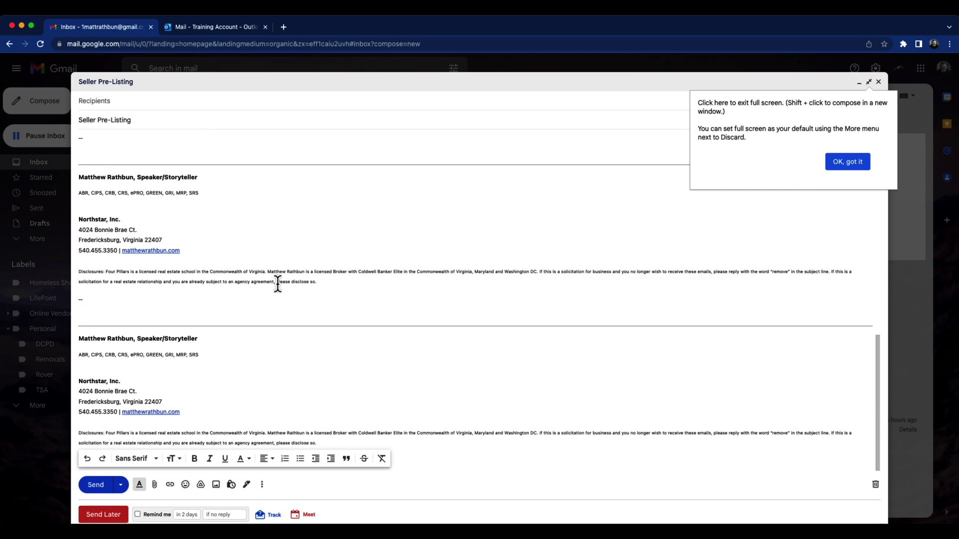
{"action": "scroll", "coordinate": [278, 283], "scroll_direction": "up", "scroll_amount": 15}
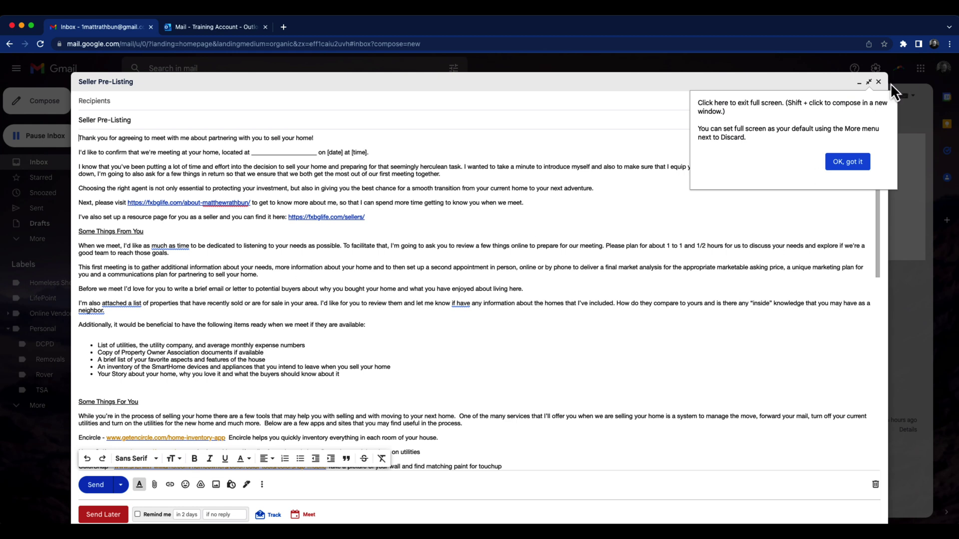
{"action": "left_click", "coordinate": [879, 82]}
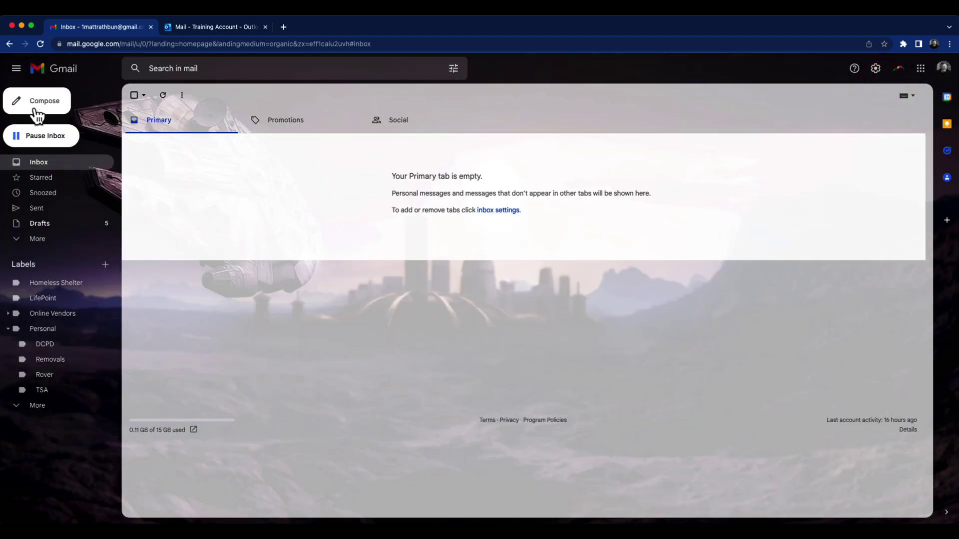
- Start a new message and paste the lockbox one-day code instructions into its body
{"action": "left_click", "coordinate": [35, 104]}
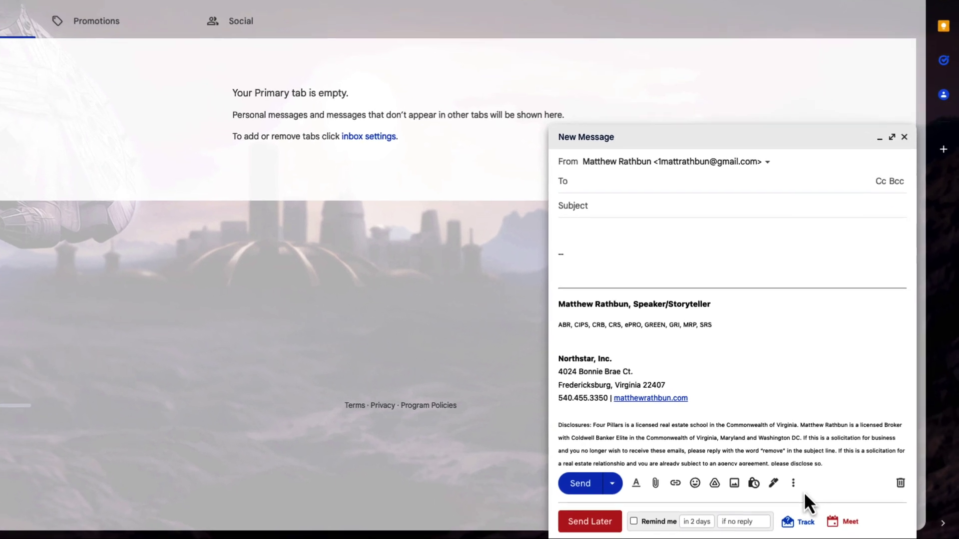
{"action": "left_click", "coordinate": [793, 483]}
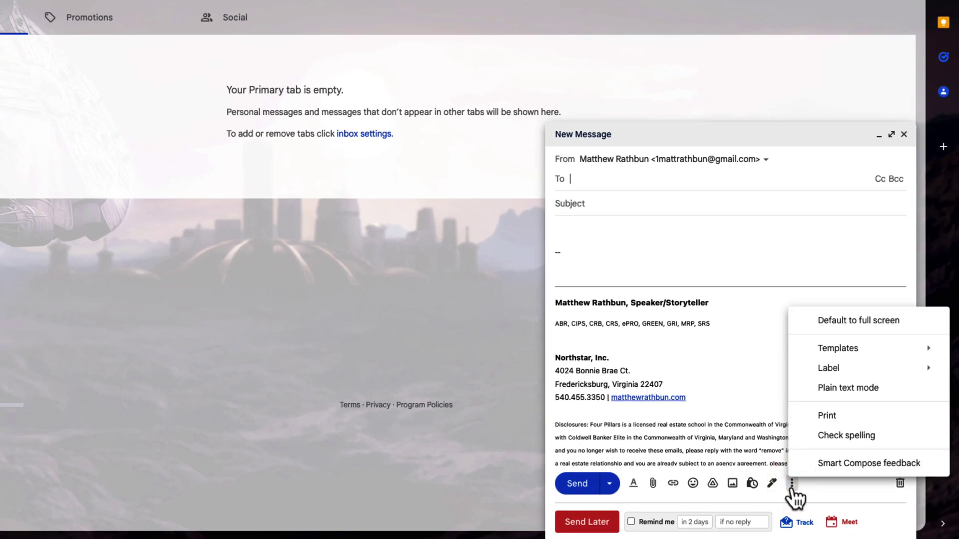
{"action": "left_click", "coordinate": [574, 242]}
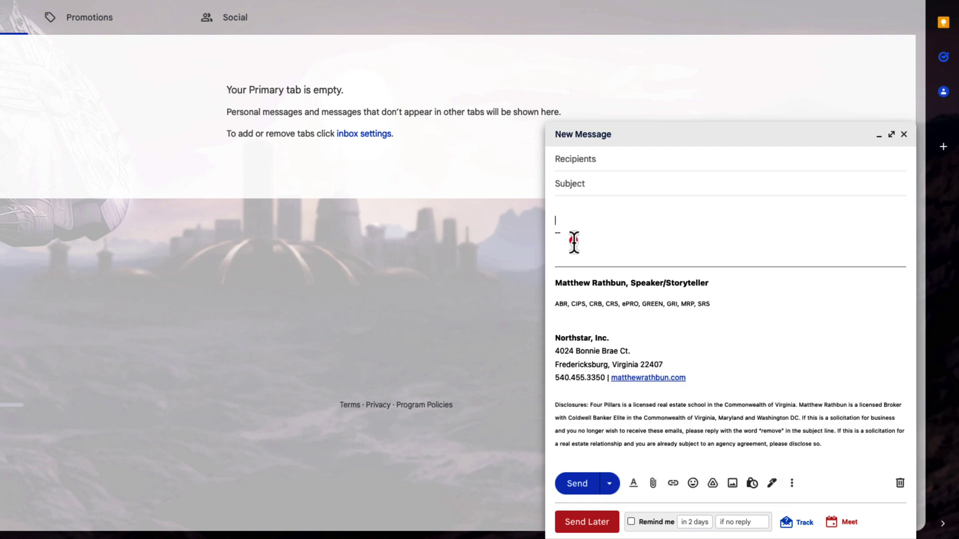
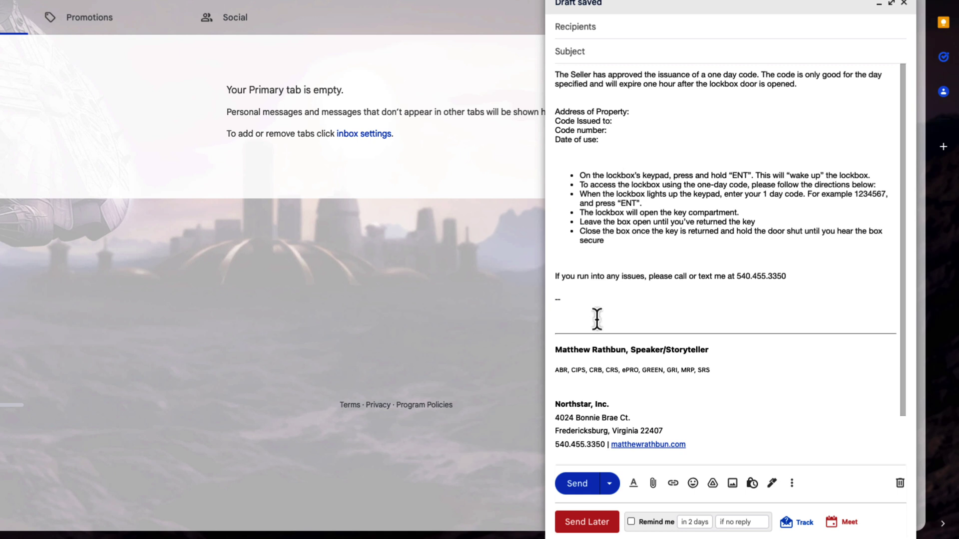
{"action": "scroll", "coordinate": [596, 319], "scroll_direction": "down", "scroll_amount": 1}
{"action": "scroll", "coordinate": [603, 284], "scroll_direction": "up", "scroll_amount": 1}
{"action": "left_click", "coordinate": [794, 487]}
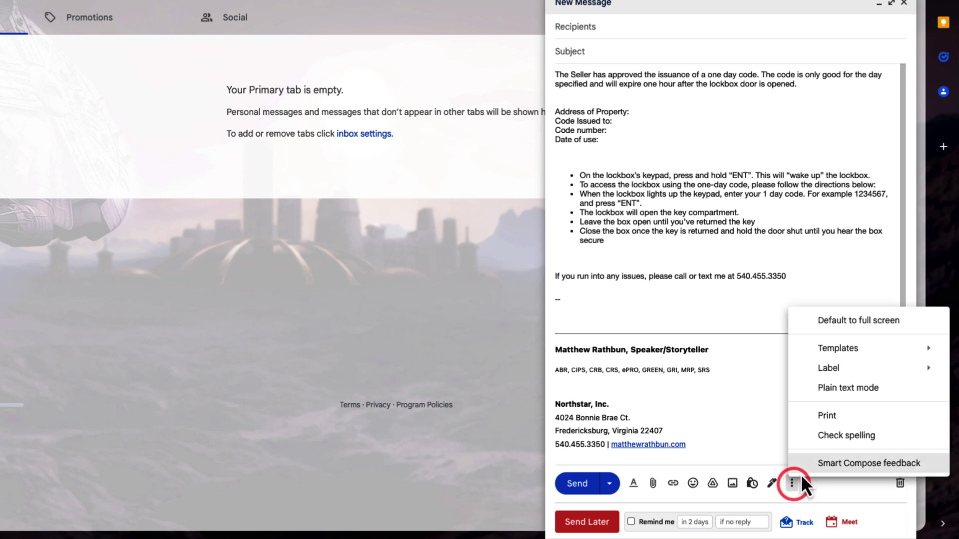
- Save the lockbox draft as a new template named 'Sentrilock 1 Day Code' and minimize it
{"action": "mouse_move", "coordinate": [871, 355]}
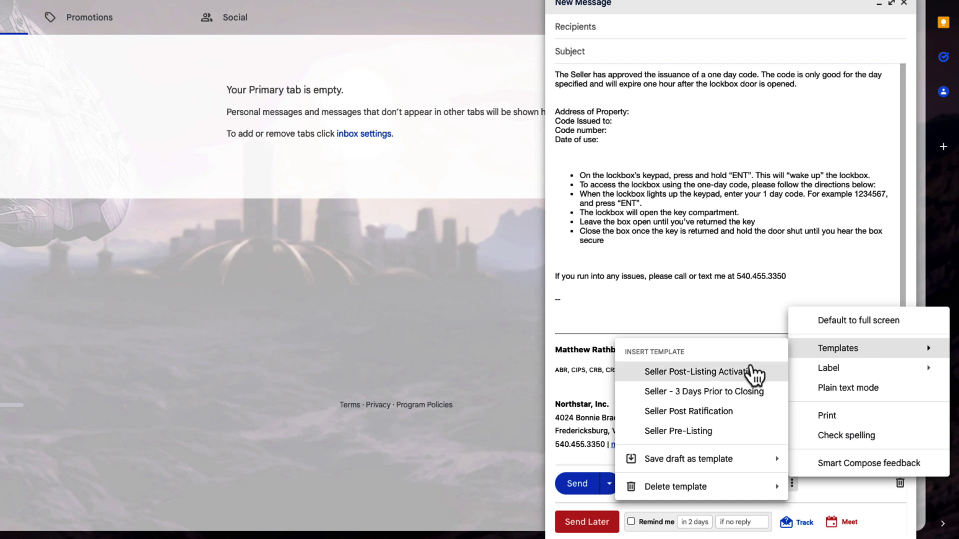
{"action": "mouse_move", "coordinate": [718, 464]}
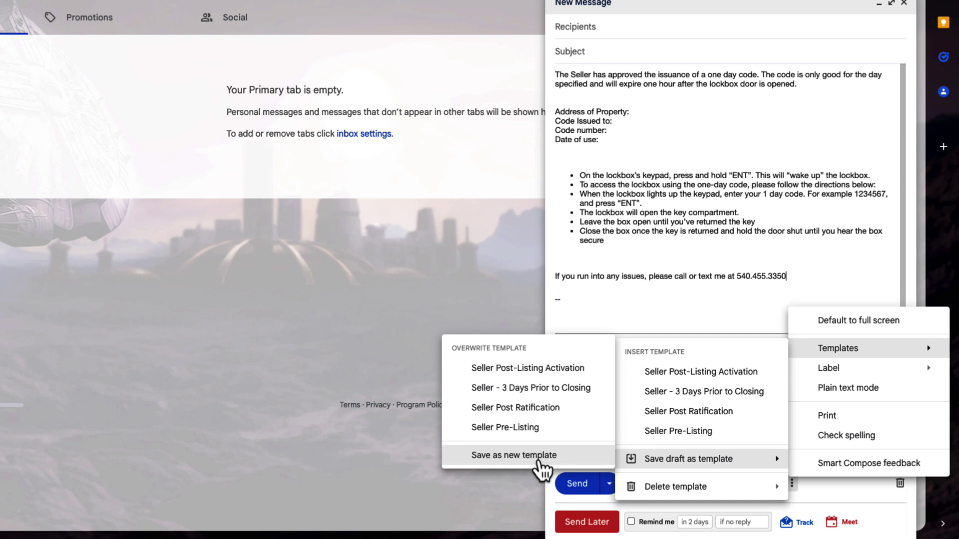
{"action": "left_click", "coordinate": [539, 456]}
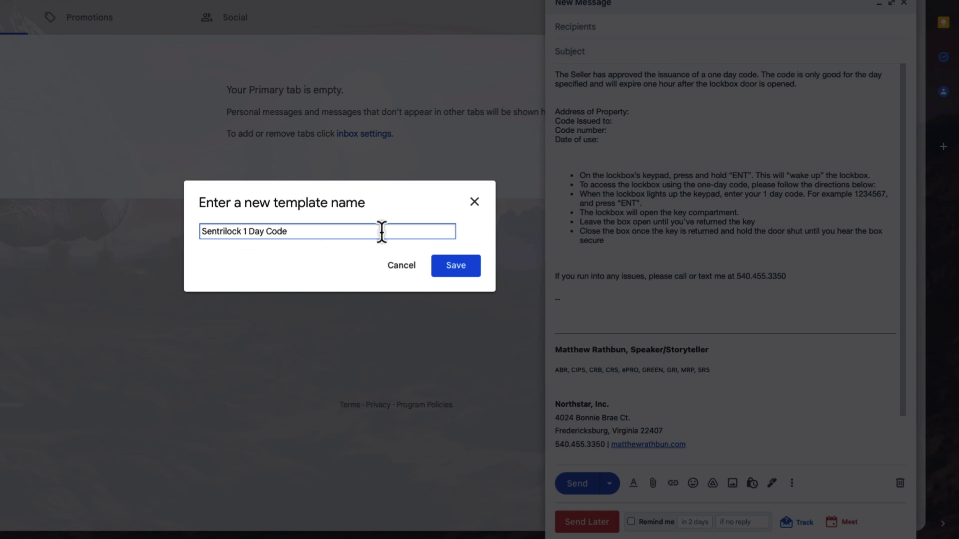
{"action": "left_click", "coordinate": [455, 267]}
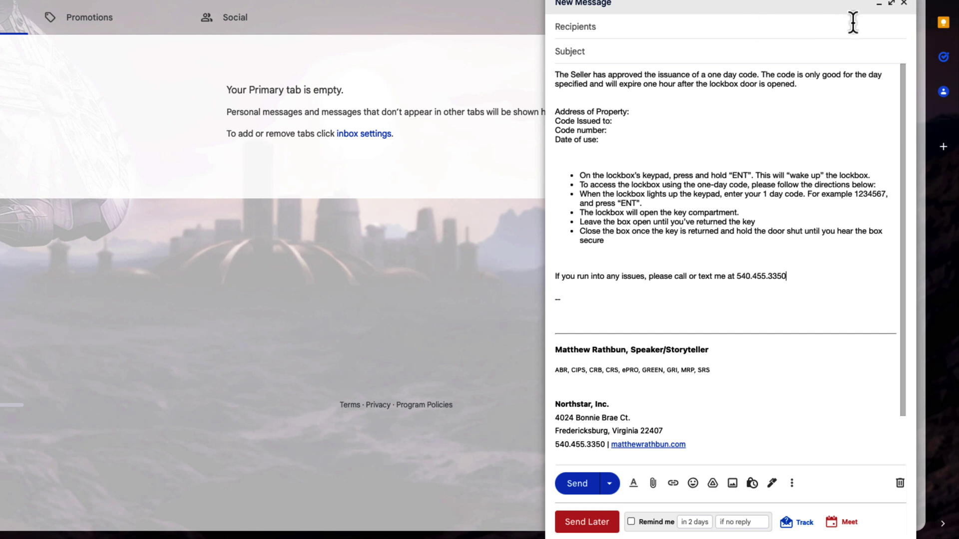
{"action": "left_click", "coordinate": [905, 3]}
- Start a new message and insert the Sentrilock 1 Day Code template into it
{"action": "key", "text": "c"}
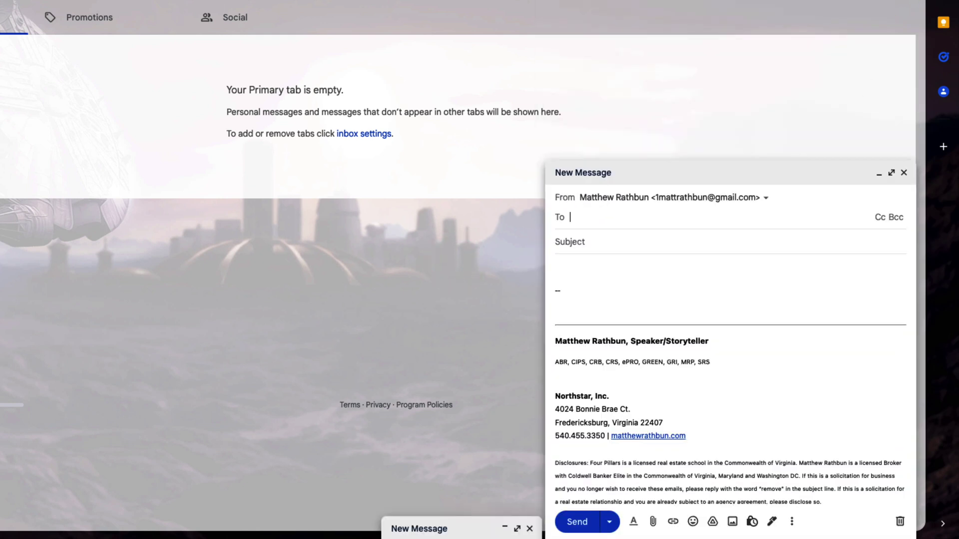
{"action": "left_click", "coordinate": [581, 225]}
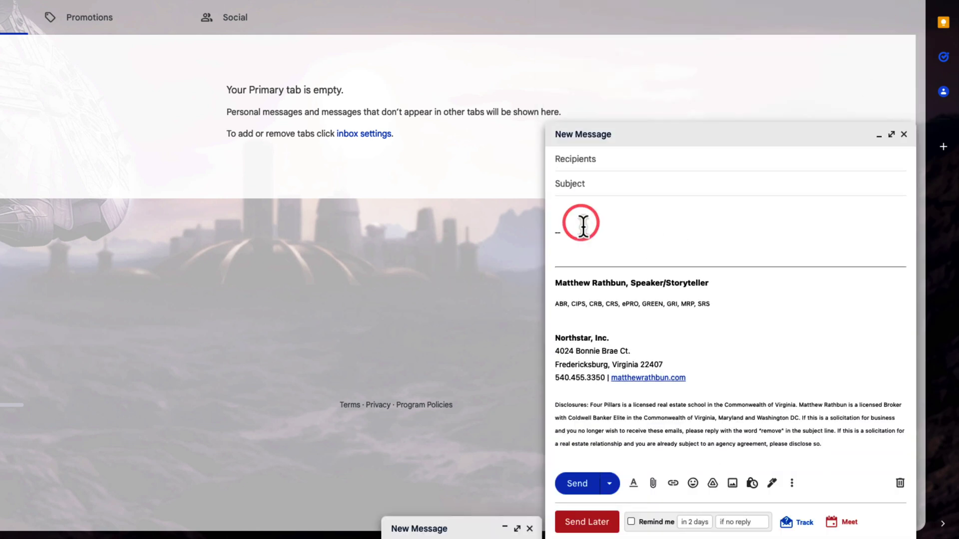
{"action": "left_click", "coordinate": [792, 483]}
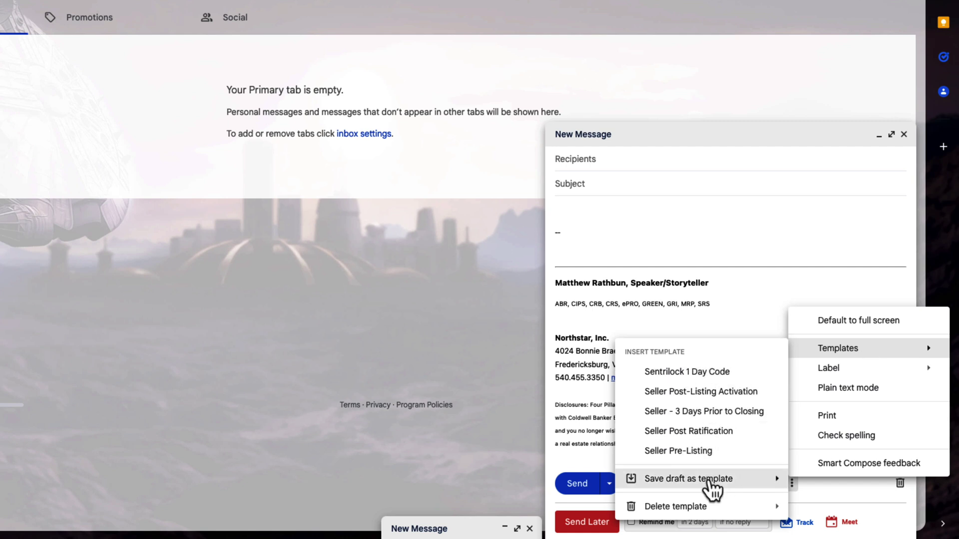
{"action": "left_click", "coordinate": [696, 380]}
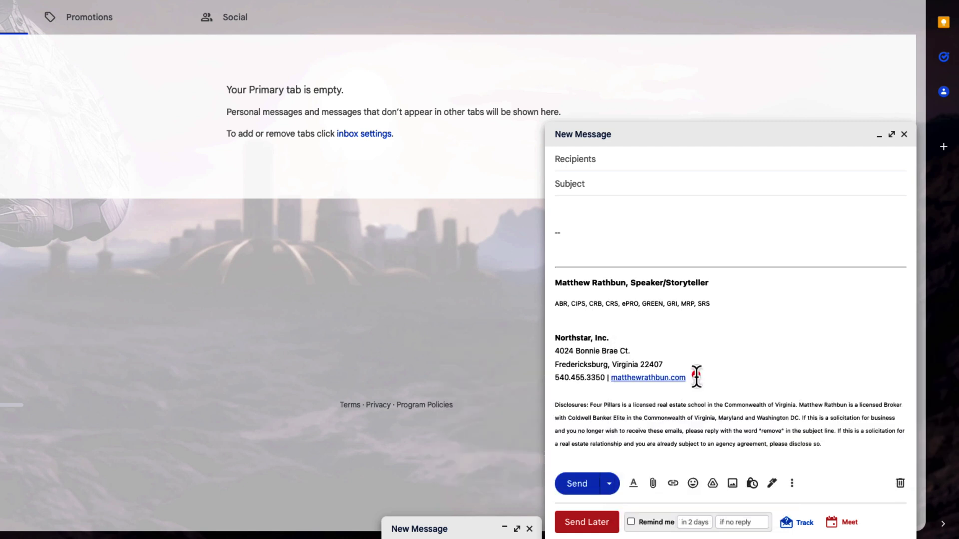
{"action": "scroll", "coordinate": [649, 159], "scroll_direction": "up", "scroll_amount": 1}
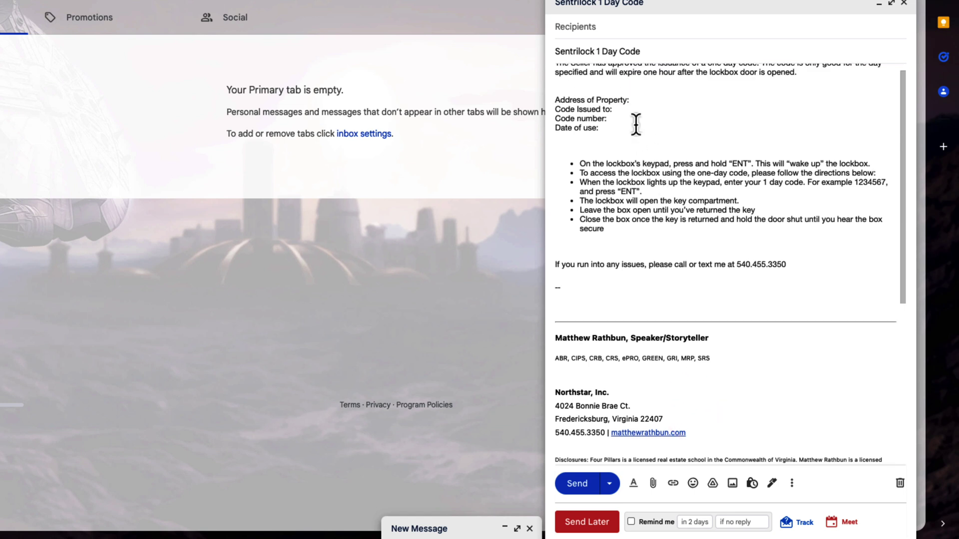
- Point out the property address, issued-to and code number lines and the instructions list
{"action": "left_click", "coordinate": [637, 100]}
{"action": "left_click", "coordinate": [624, 115]}
{"action": "left_click", "coordinate": [614, 122]}
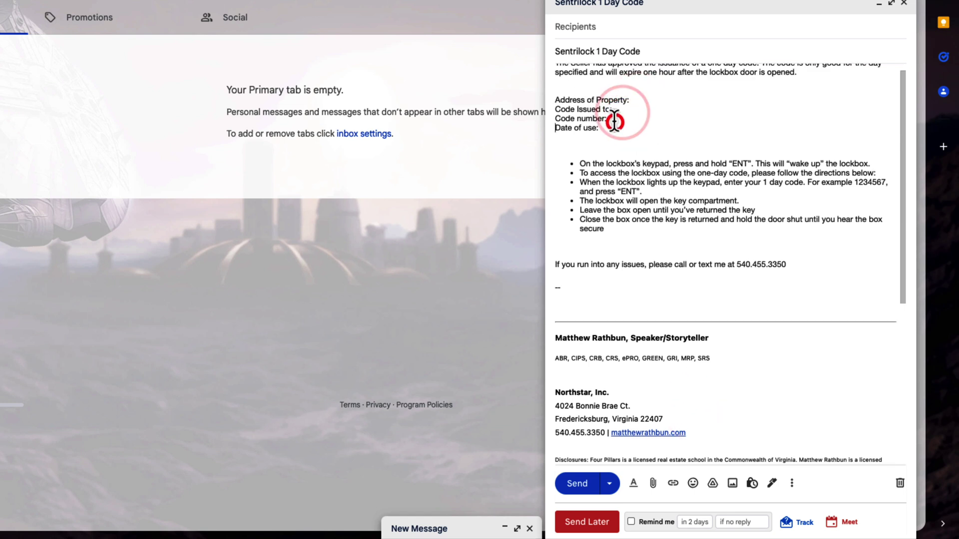
{"action": "left_click_drag", "start_coordinate": [582, 163], "coordinate": [689, 261]}
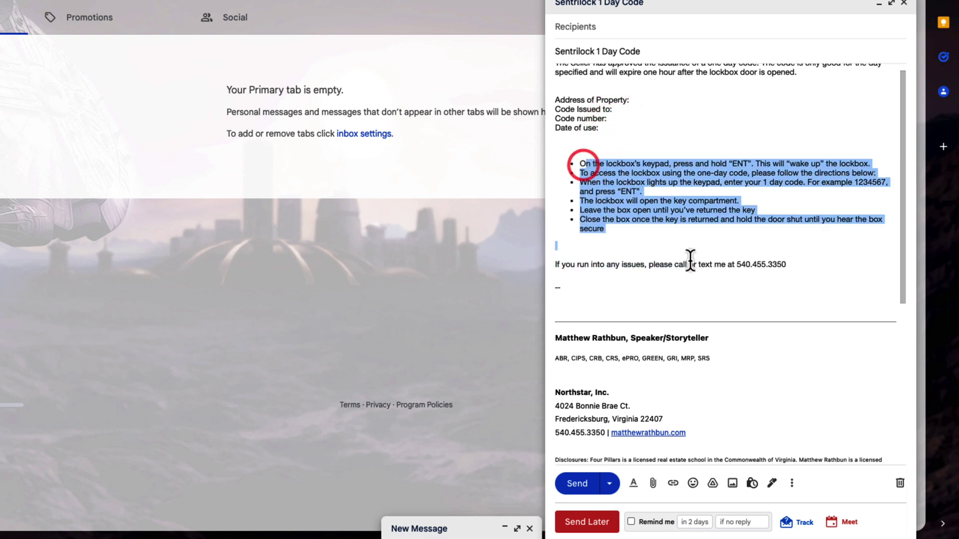
{"action": "left_click", "coordinate": [676, 121]}
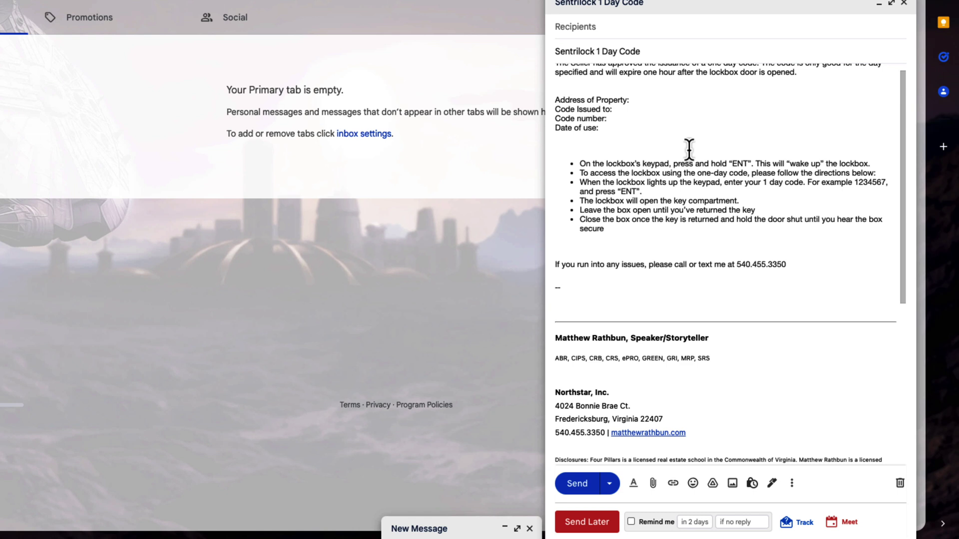
{"action": "scroll", "coordinate": [682, 214], "scroll_direction": "up", "scroll_amount": 1}
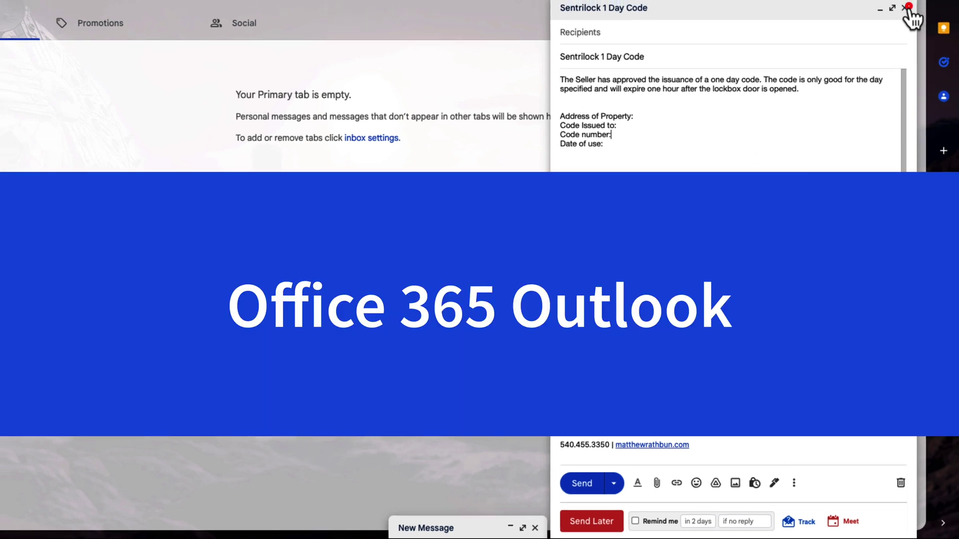
- Minimize the Gmail draft, switch to the Outlook tab and start a new message
{"action": "left_click", "coordinate": [904, 3]}
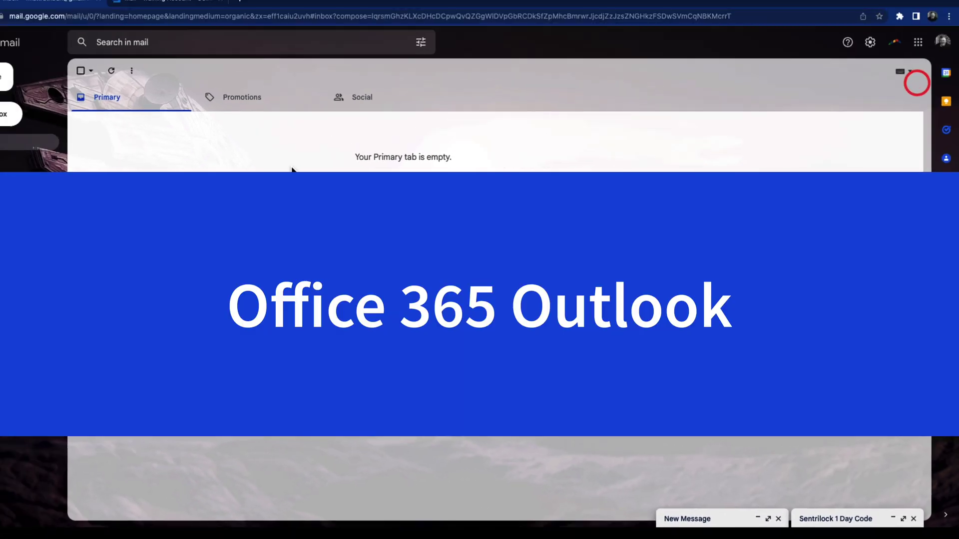
{"action": "left_click", "coordinate": [217, 28]}
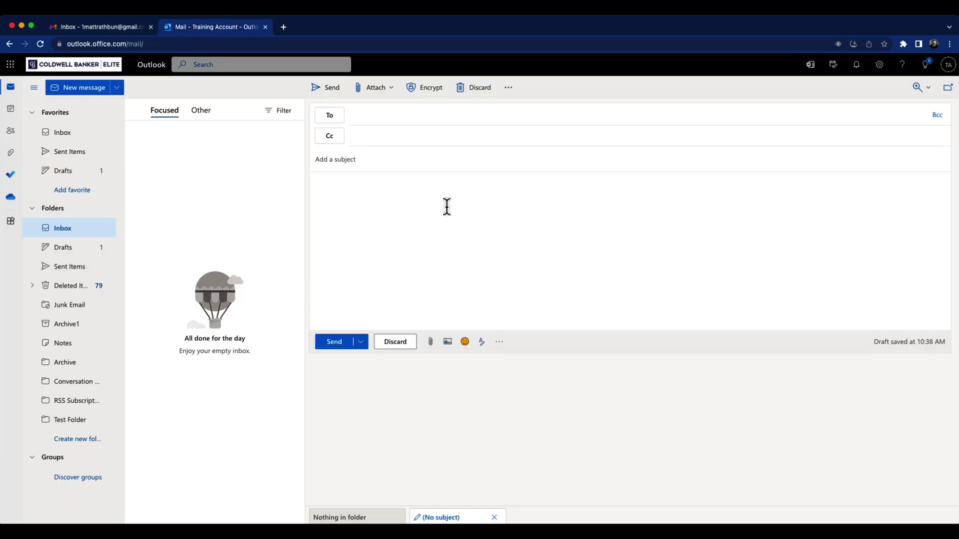
{"action": "left_click", "coordinate": [74, 91]}
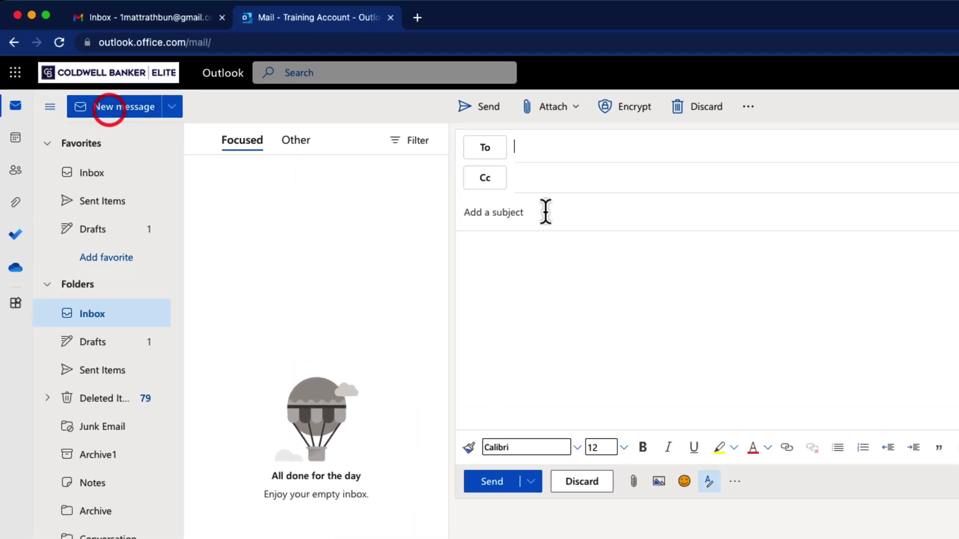
{"action": "left_click", "coordinate": [114, 110]}
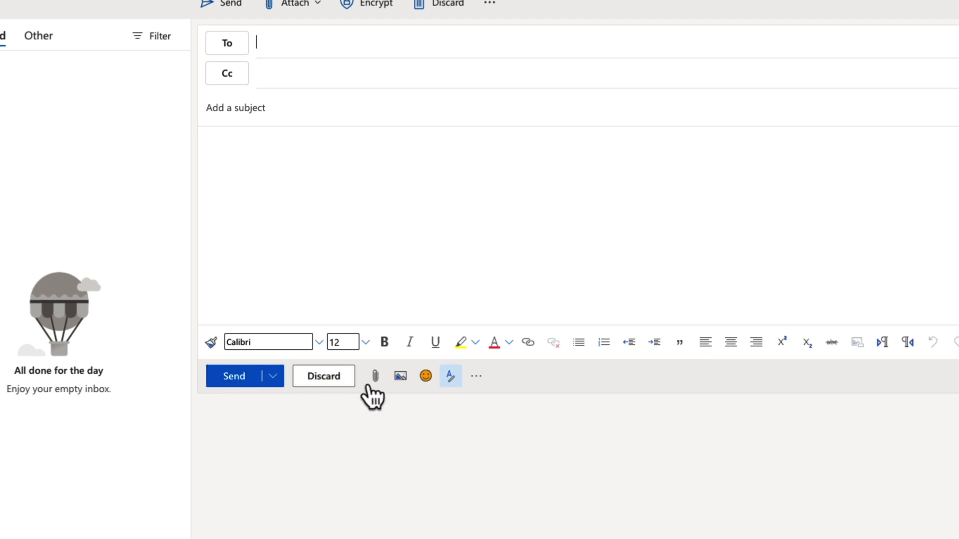
- Create a My Templates entry titled 'Sentrilock 1-Day Code' with the pasted lockbox instructions
{"action": "left_click", "coordinate": [476, 378]}
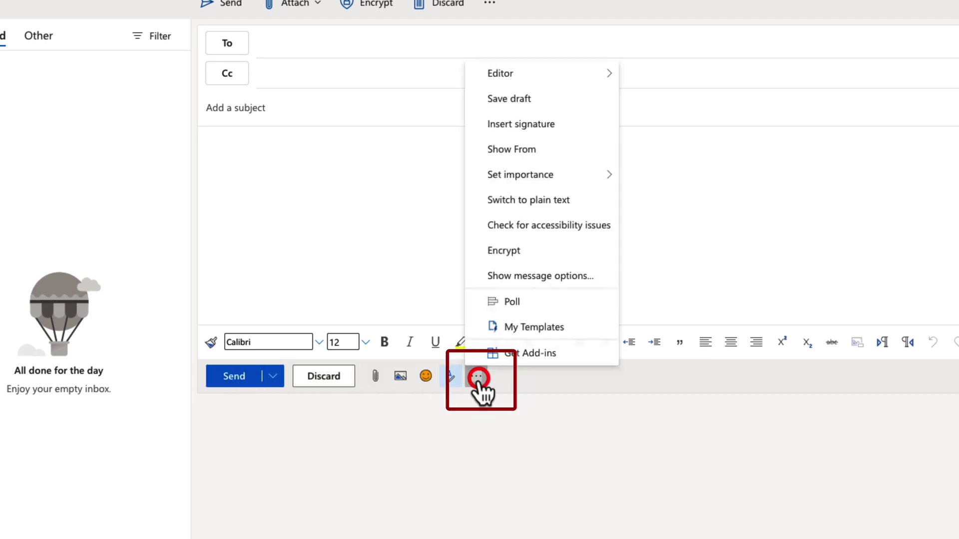
{"action": "left_click", "coordinate": [526, 330]}
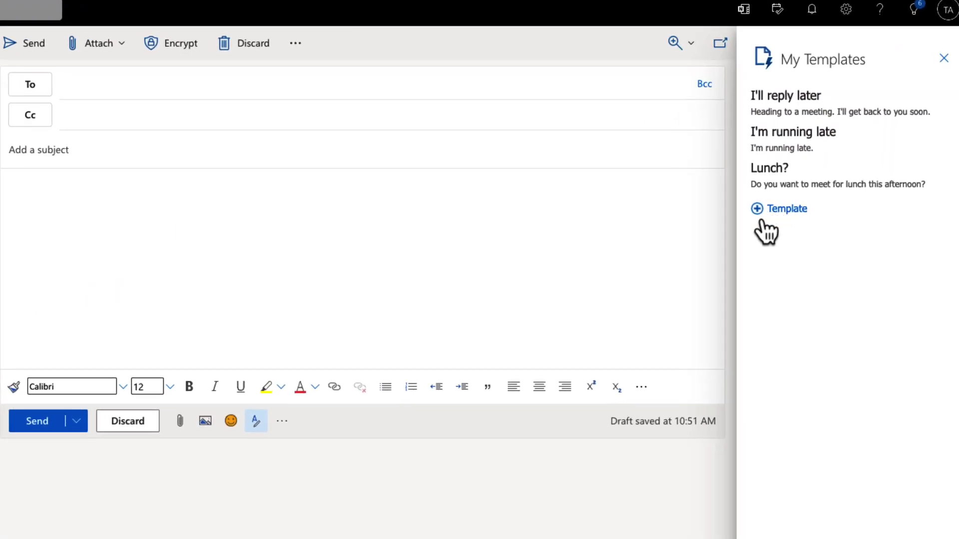
{"action": "left_click", "coordinate": [793, 209]}
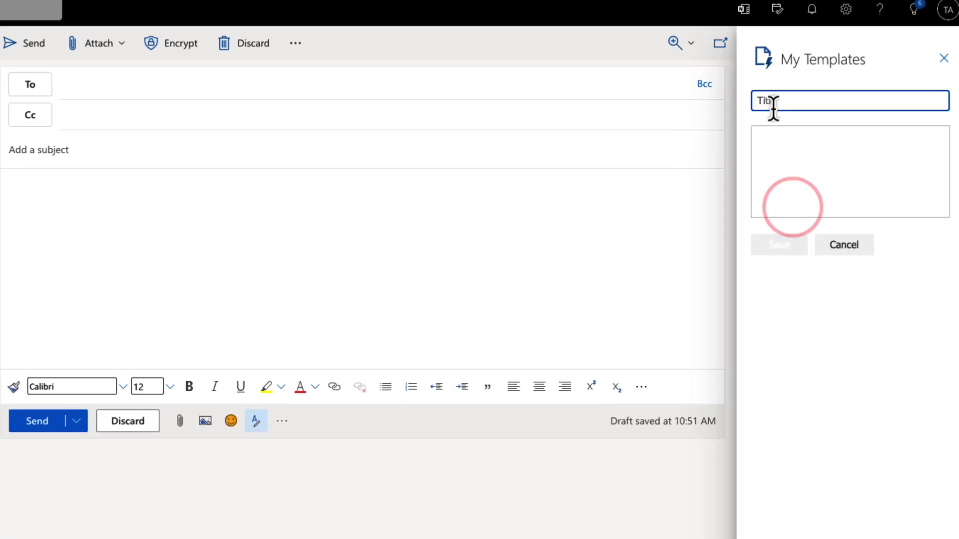
{"action": "type", "text": "Sentrilock 1-Day Code"}
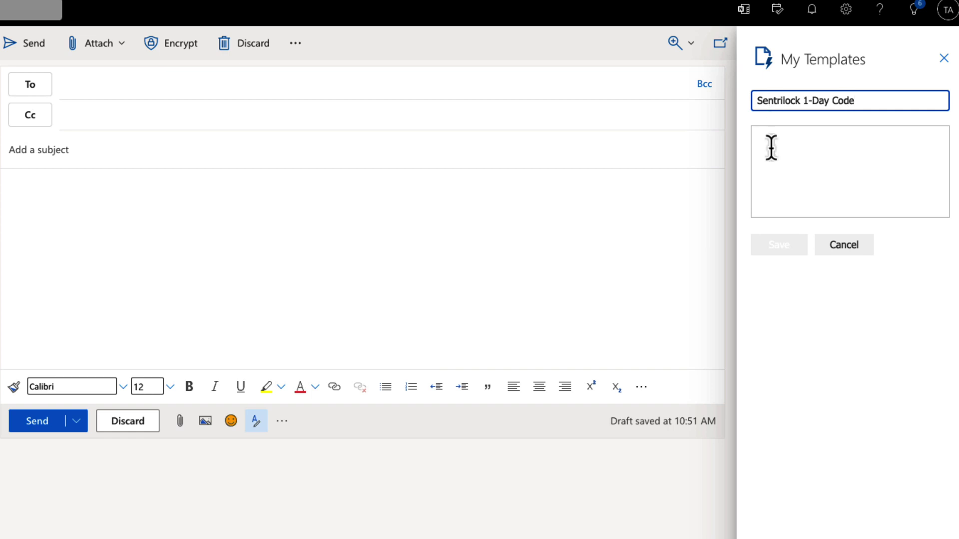
{"action": "left_click", "coordinate": [777, 150]}
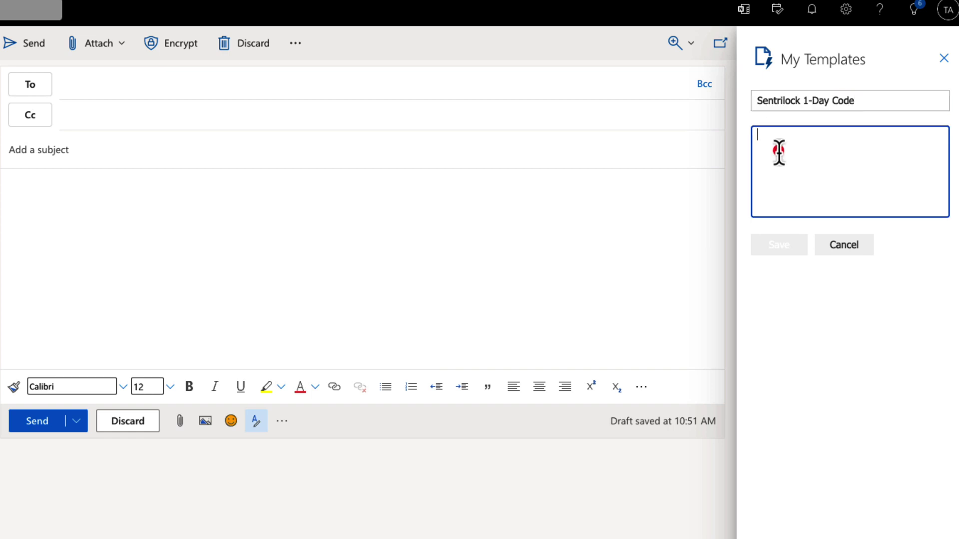
{"action": "key", "text": "ctrl+v"}
{"action": "left_click", "coordinate": [790, 248]}
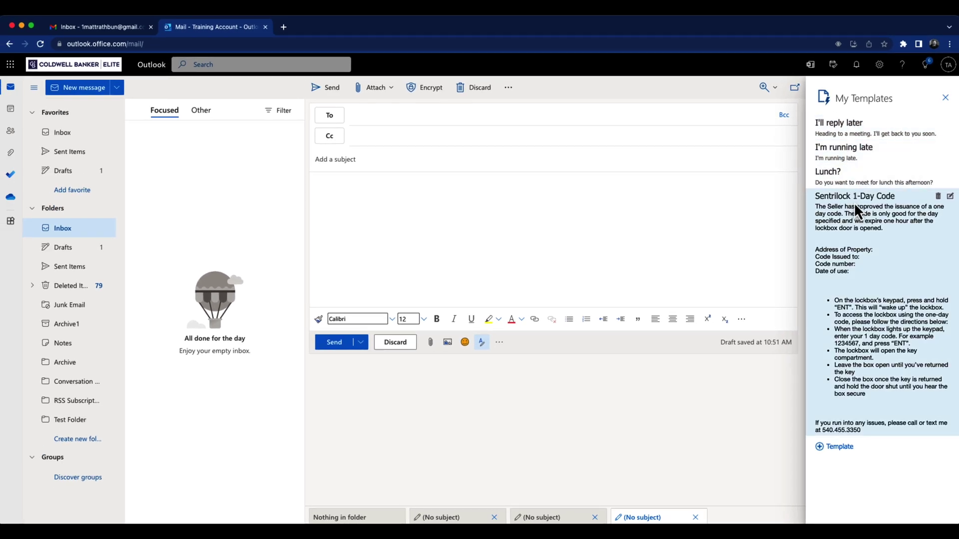
- Insert the Sentrilock 1-Day Code template at the start of the body and close the templates pane
{"action": "left_click", "coordinate": [946, 98]}
{"action": "left_click", "coordinate": [478, 232]}
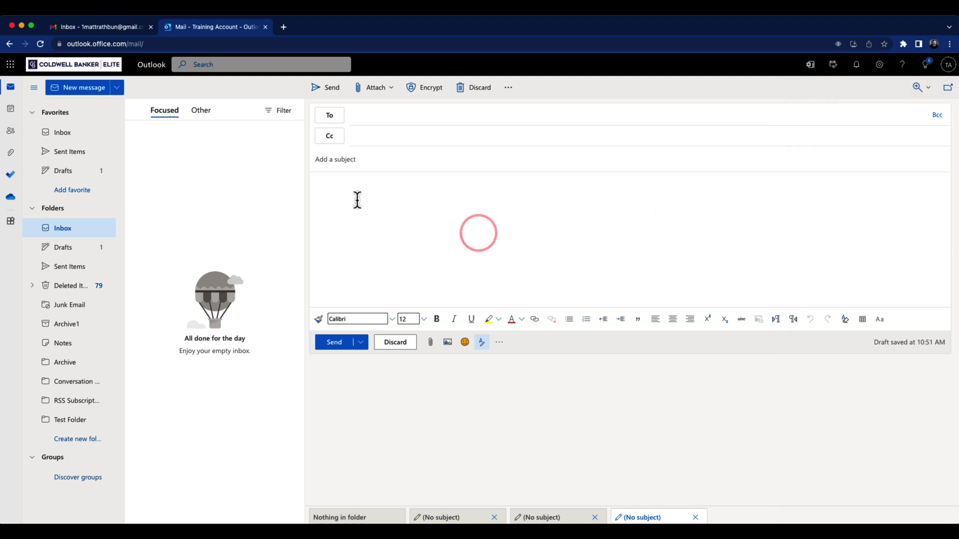
{"action": "left_click", "coordinate": [326, 188]}
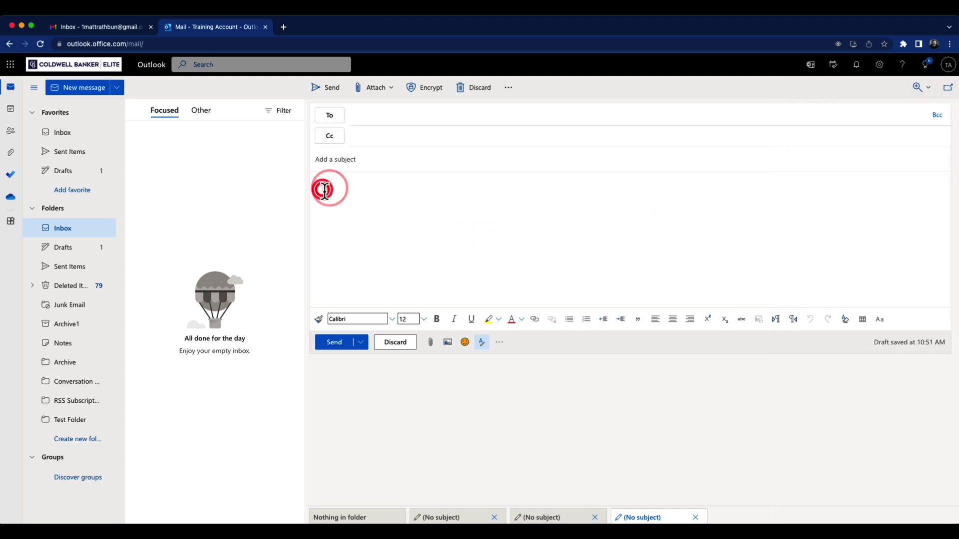
{"action": "left_click", "coordinate": [499, 345]}
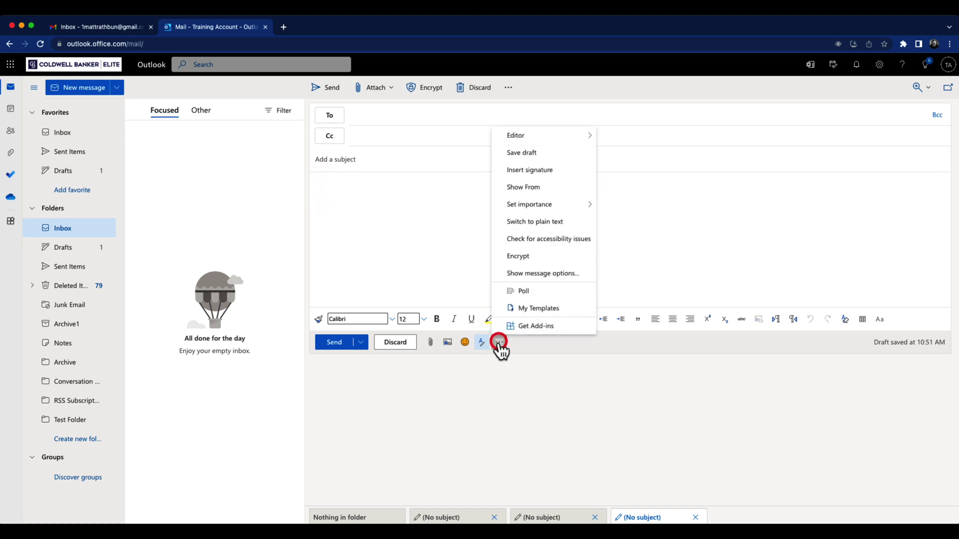
{"action": "left_click", "coordinate": [532, 309]}
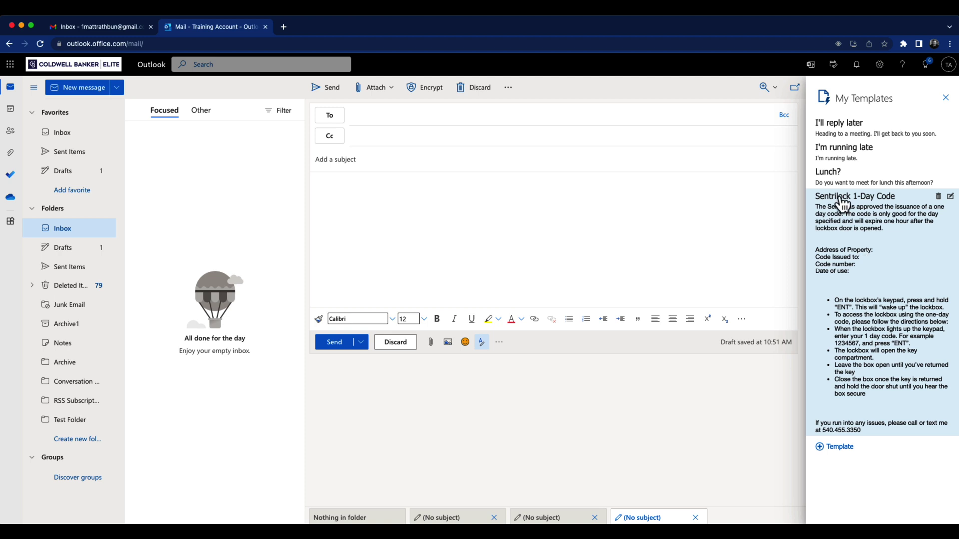
{"action": "left_click", "coordinate": [840, 198]}
{"action": "left_click", "coordinate": [511, 208]}
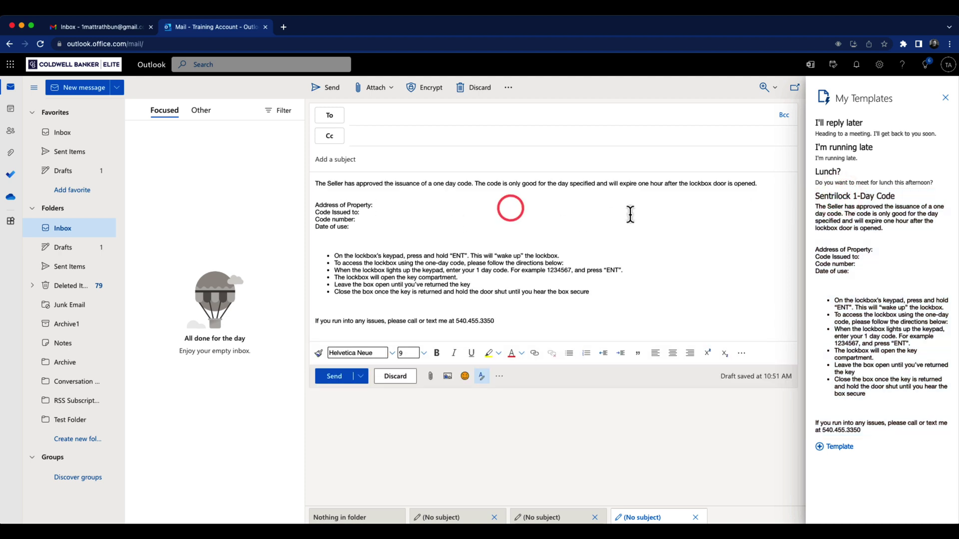
{"action": "left_click", "coordinate": [945, 98]}
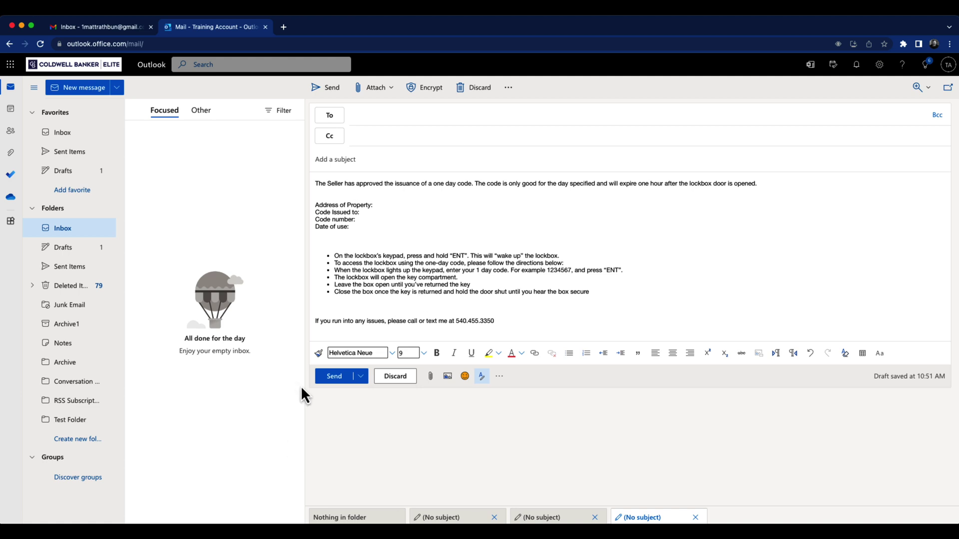
{"action": "left_click", "coordinate": [371, 160]}
{"action": "left_click", "coordinate": [378, 110]}
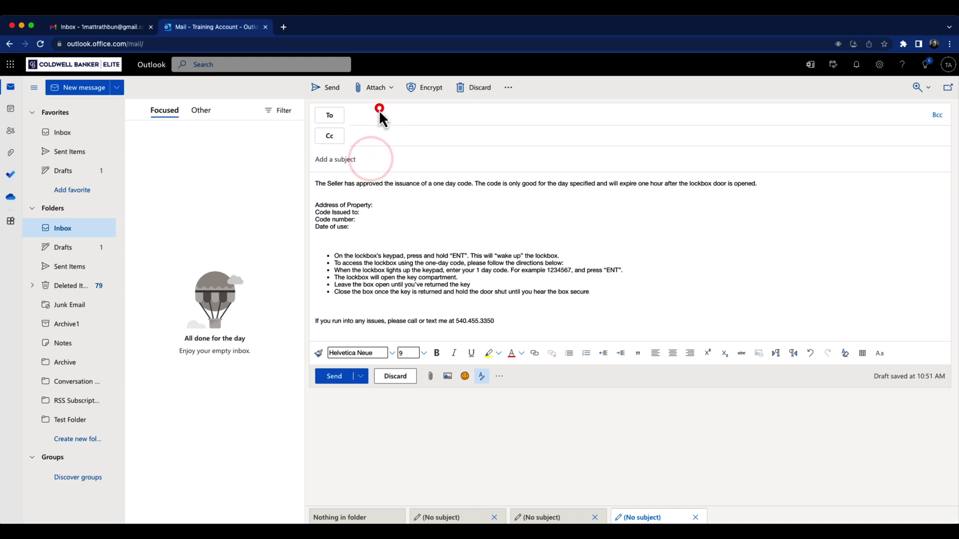